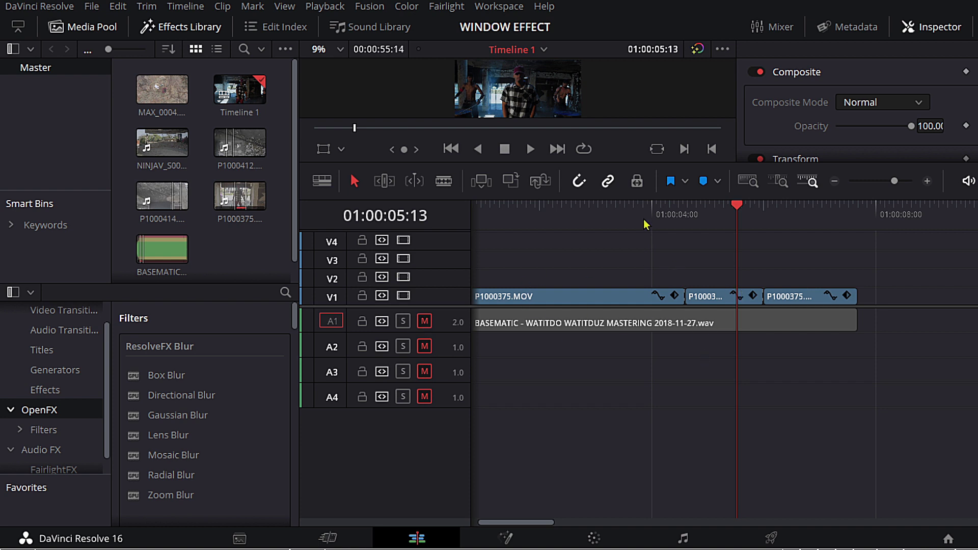
- Switch to the Selection tool, review the cut, and enlarge the viewer to show Zoom 1.070
drag(724, 221, 686, 216)
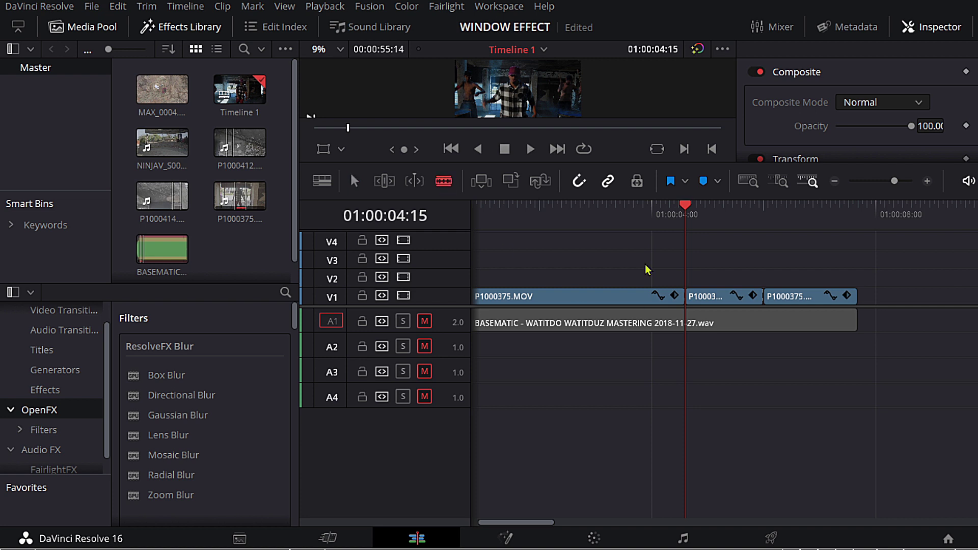
drag(709, 297, 713, 299)
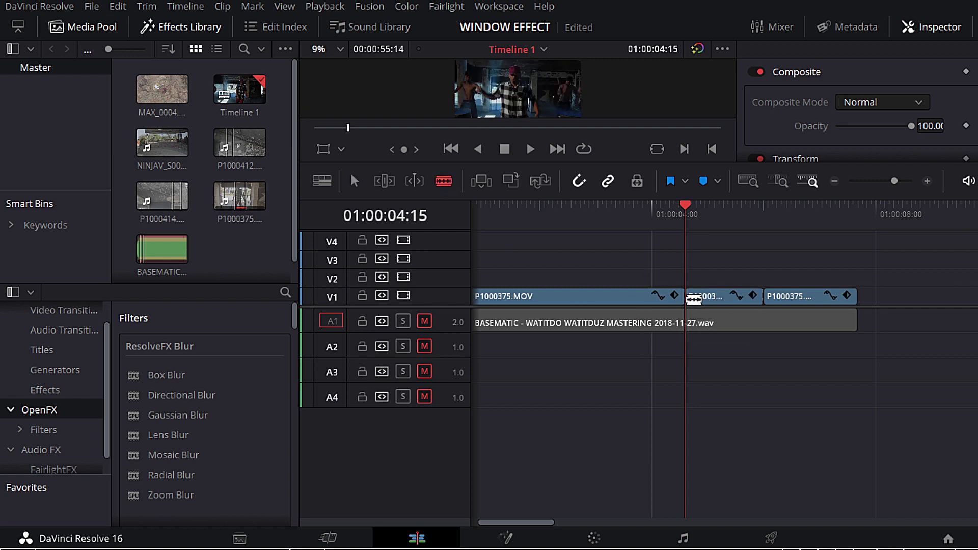
key(a)
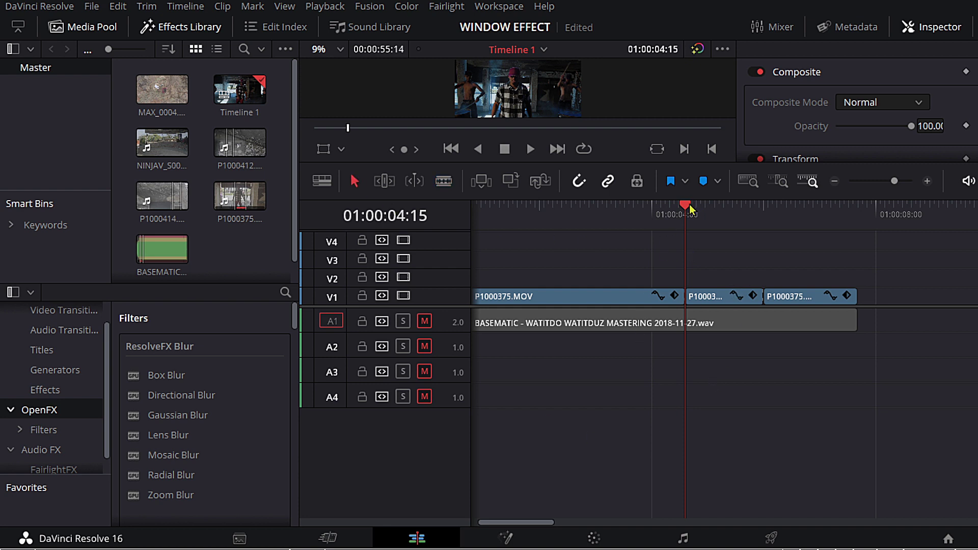
drag(689, 212, 710, 227)
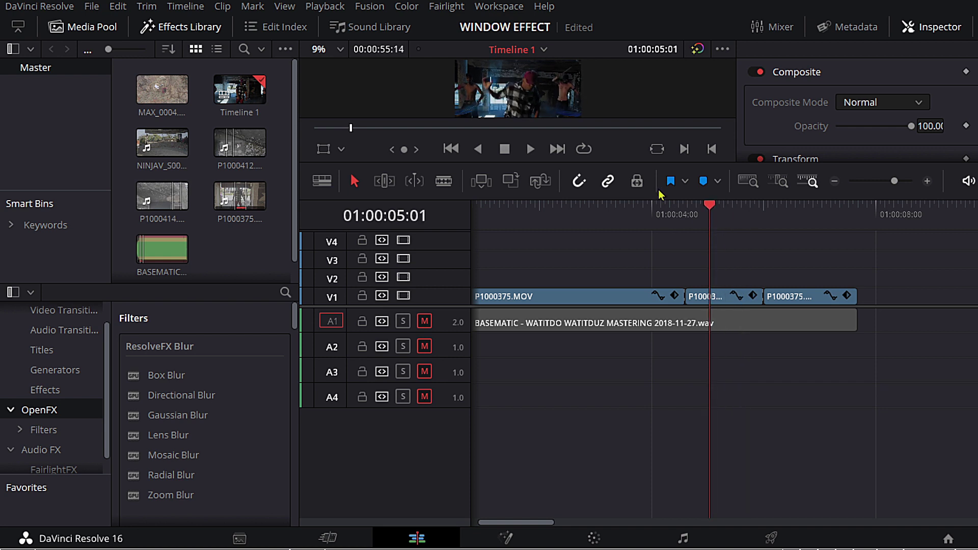
drag(658, 204, 643, 407)
drag(716, 403, 762, 414)
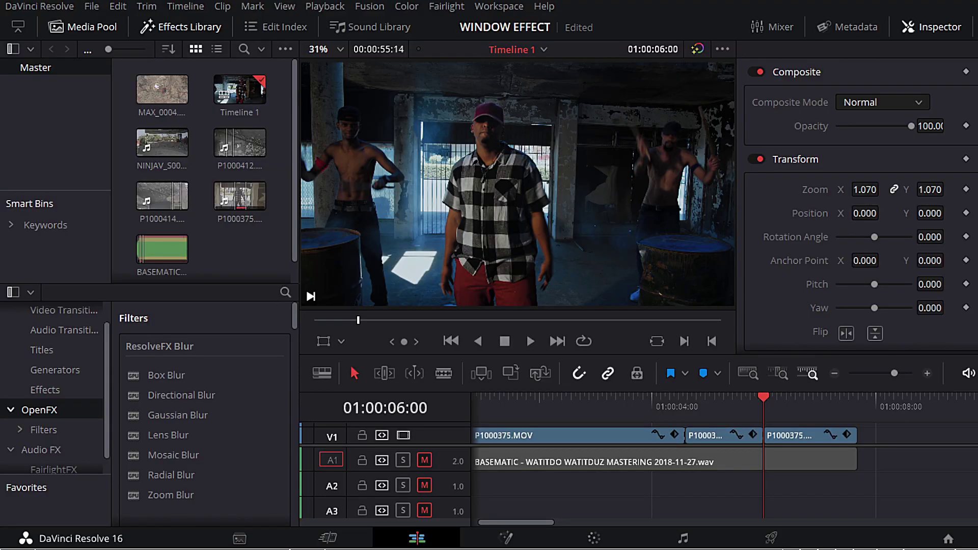
- Copy the middle P1000375.MOV section from V1 onto V2 directly above it
drag(895, 376, 898, 377)
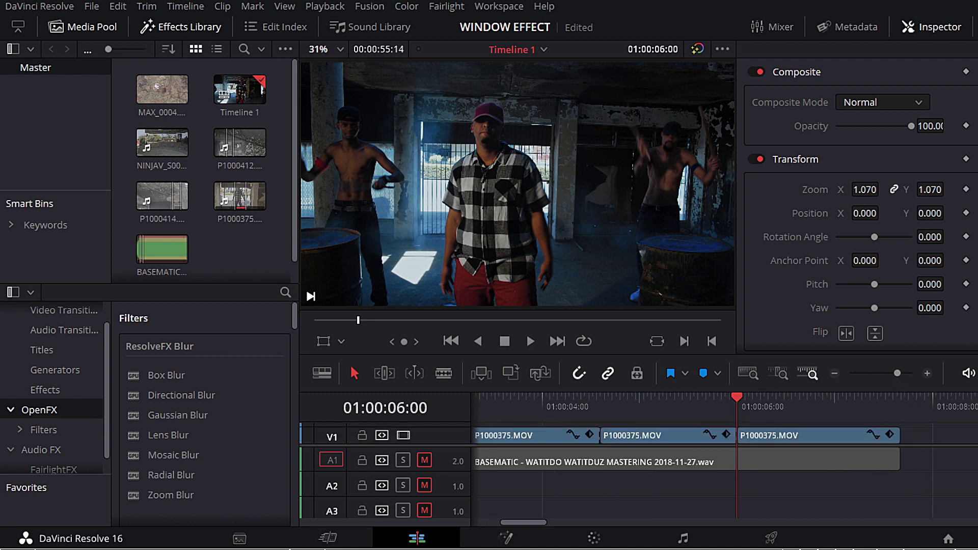
click(669, 438)
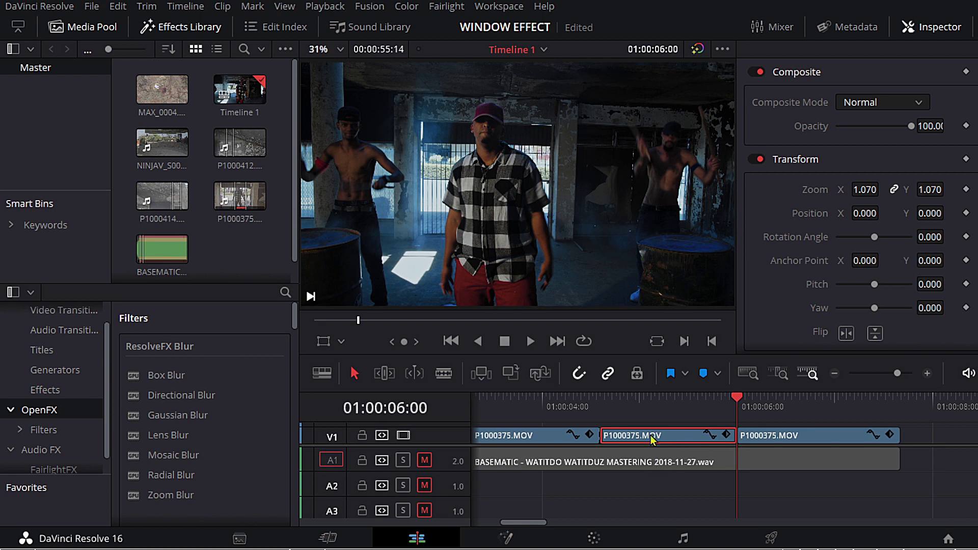
drag(653, 439, 656, 416)
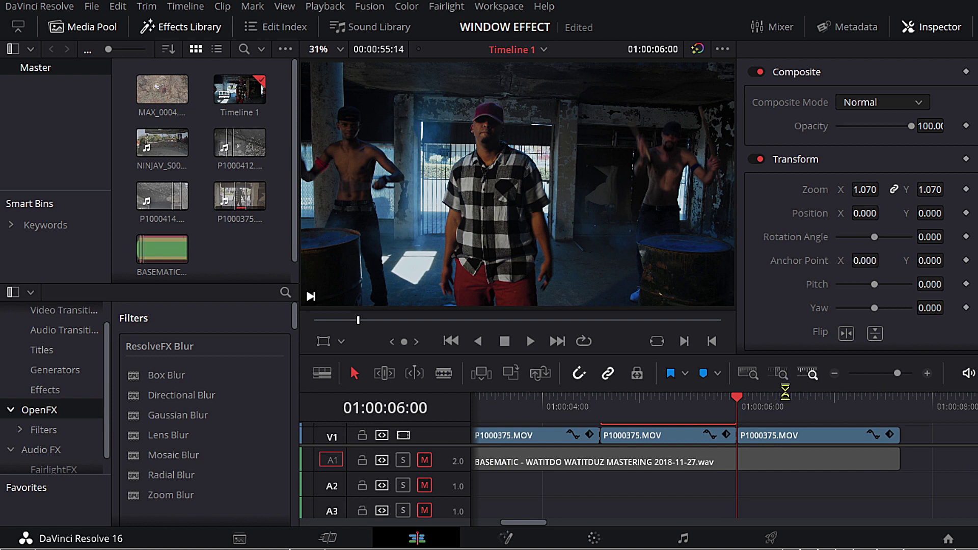
- Stack further copies of the clip onto V3 and V4 above the original
drag(785, 393, 783, 201)
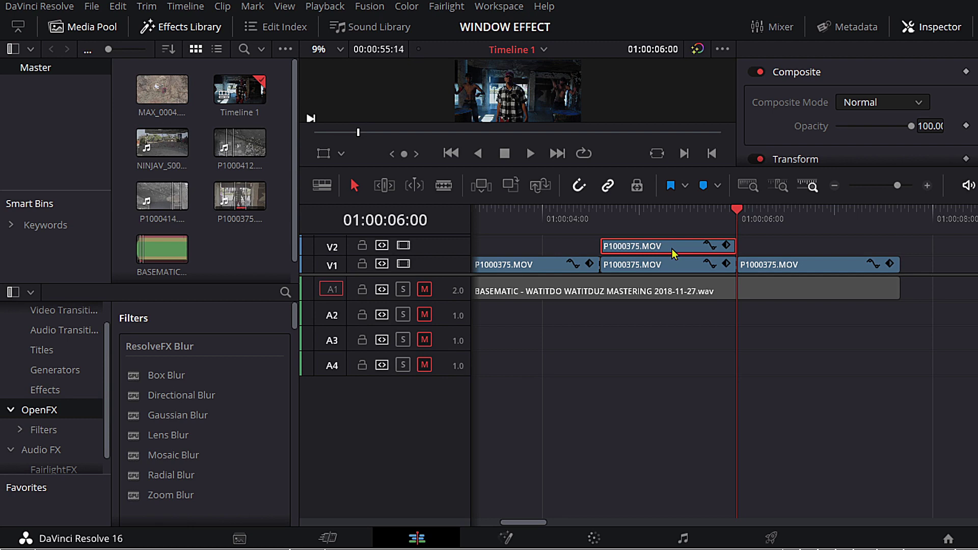
drag(671, 248, 672, 249)
click(954, 304)
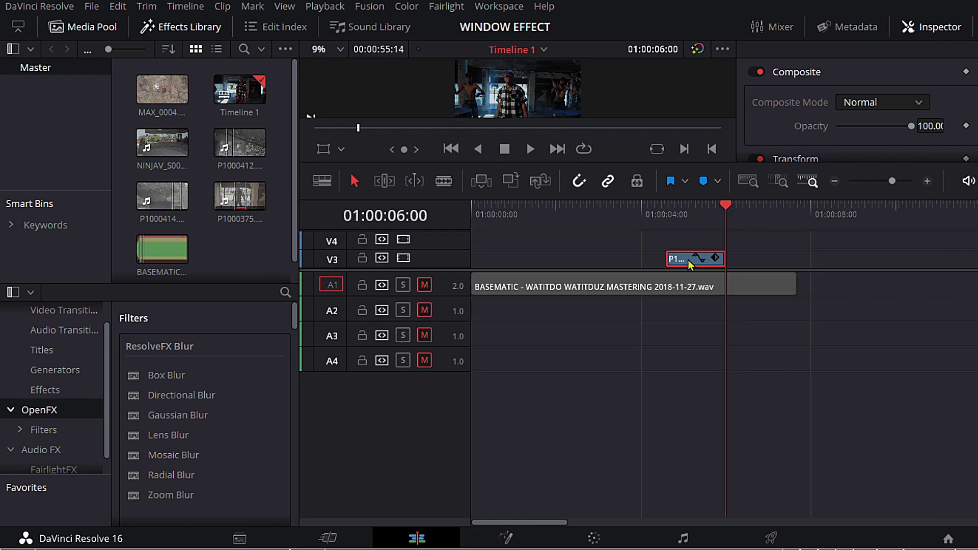
drag(689, 263, 689, 263)
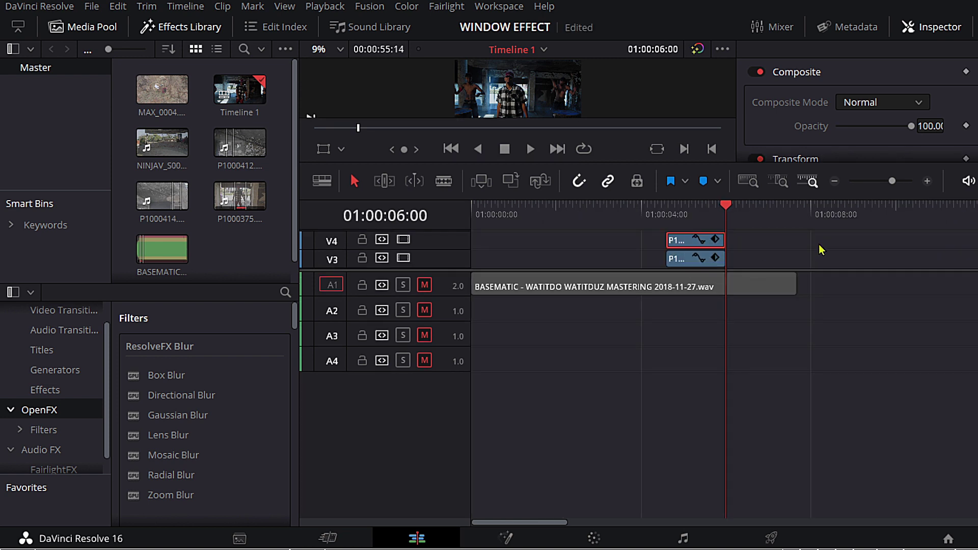
scroll(793, 244, down, 2)
scroll(793, 244, up, 1)
scroll(794, 246, up, 1)
scroll(709, 240, down, 2)
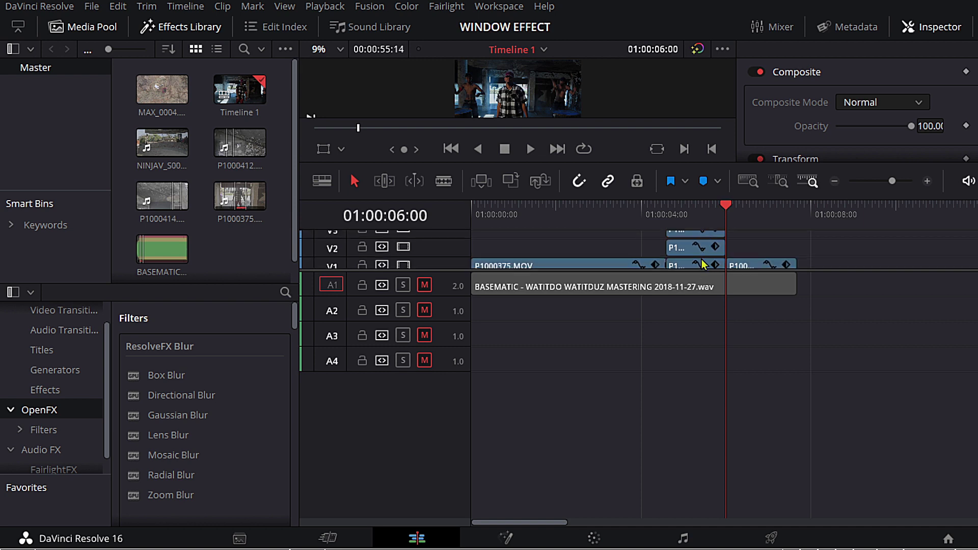
scroll(699, 263, down, 1)
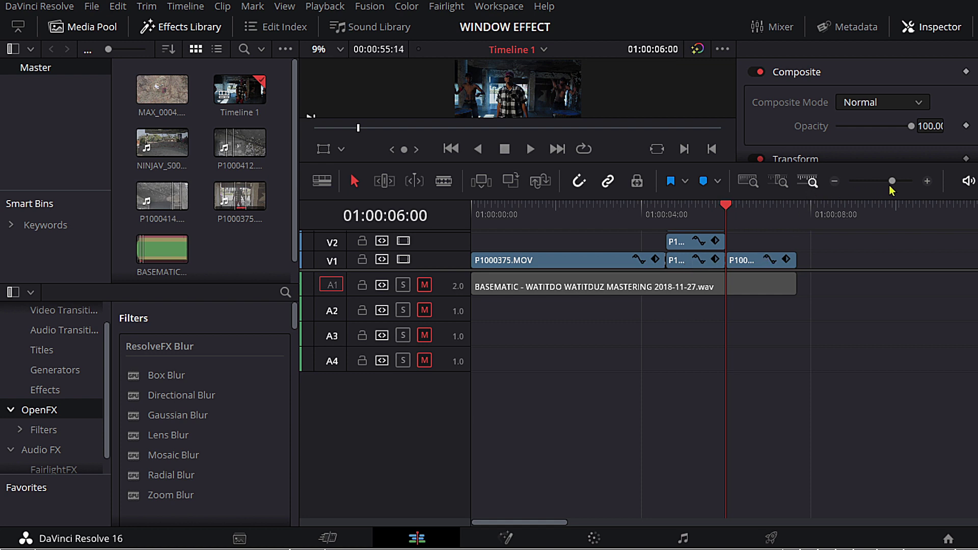
drag(892, 190, 900, 191)
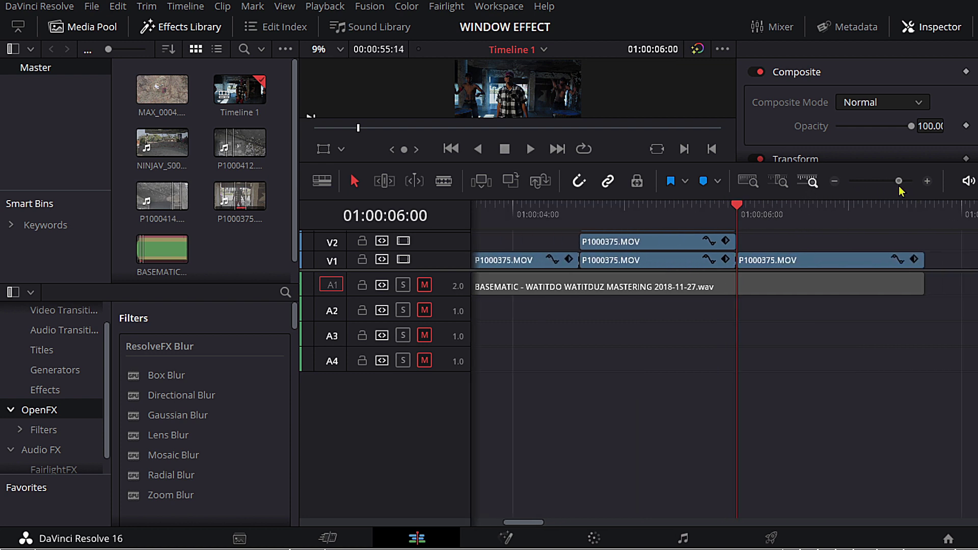
- Disable V3 and V4, then trim the V2 copy to start a few frames later
click(561, 216)
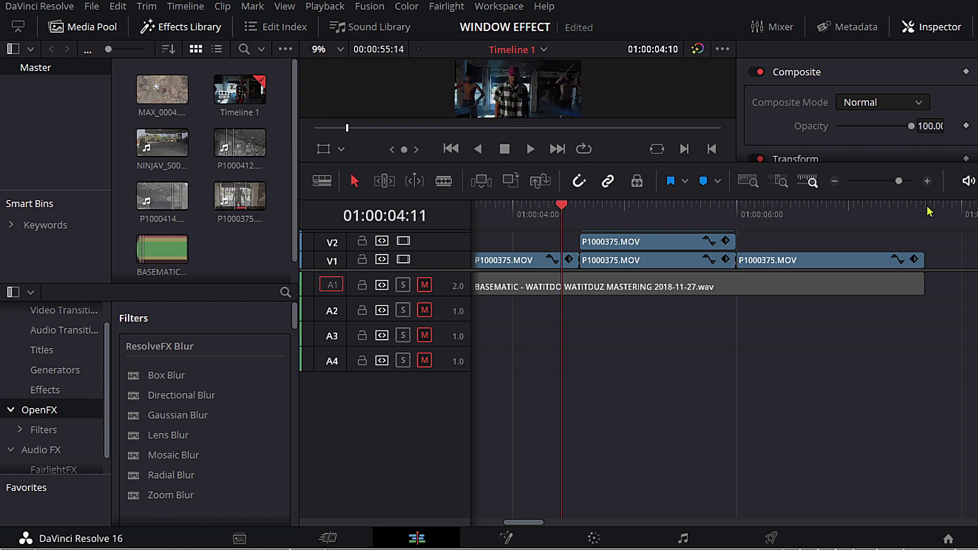
drag(453, 270, 453, 386)
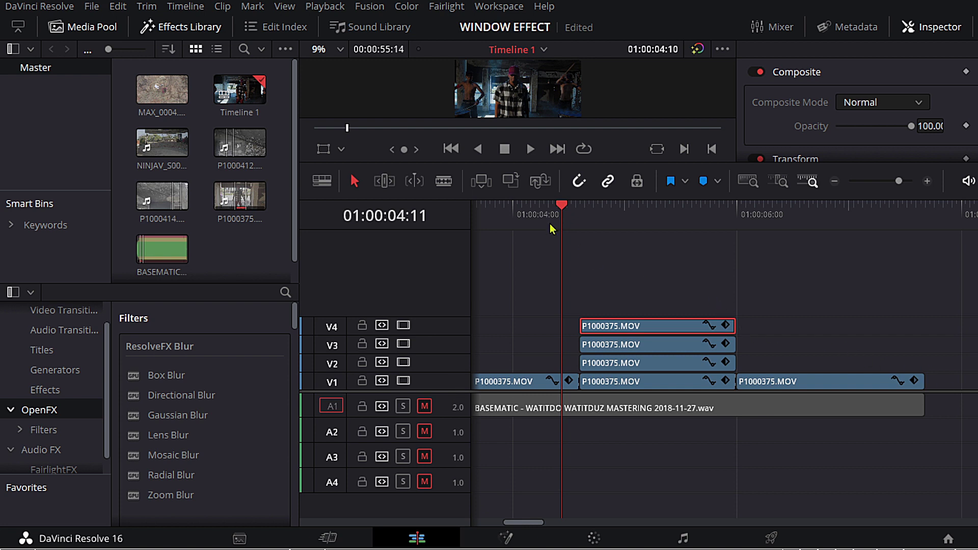
drag(564, 217, 580, 217)
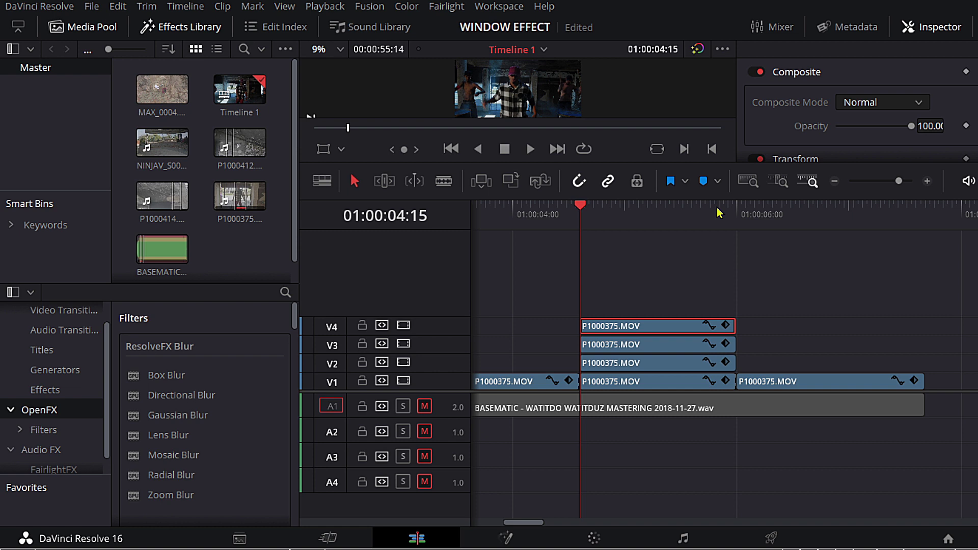
key(Right)
key(Right)
key(Right)
key(Right)
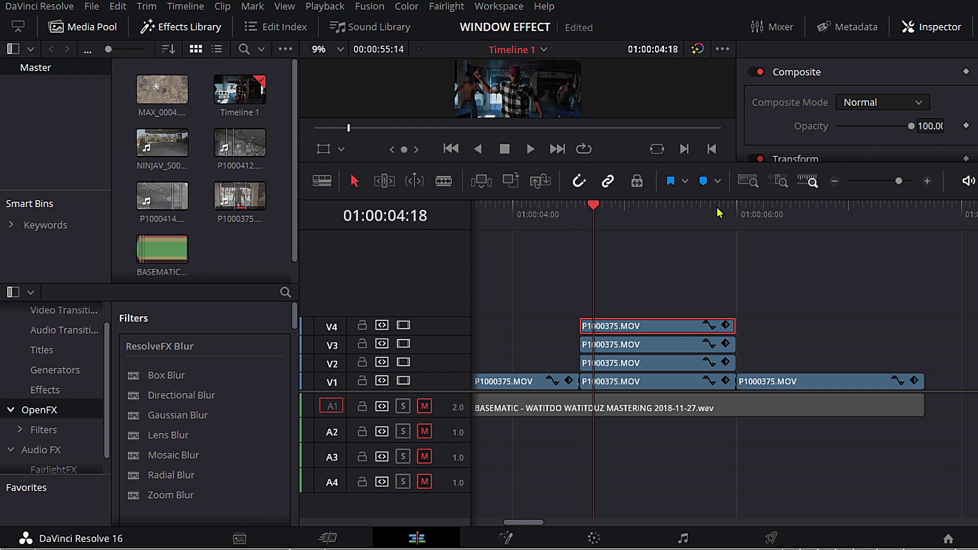
click(627, 365)
click(403, 325)
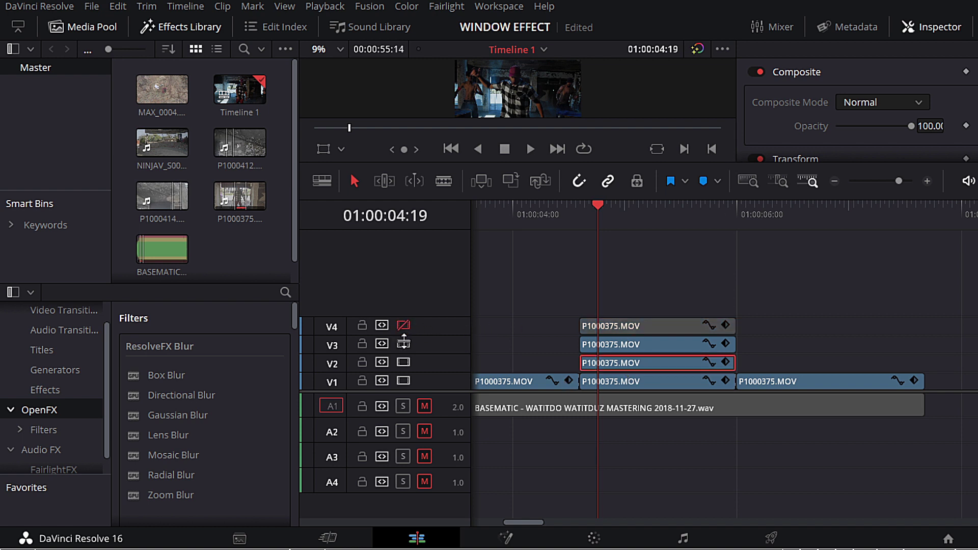
click(404, 344)
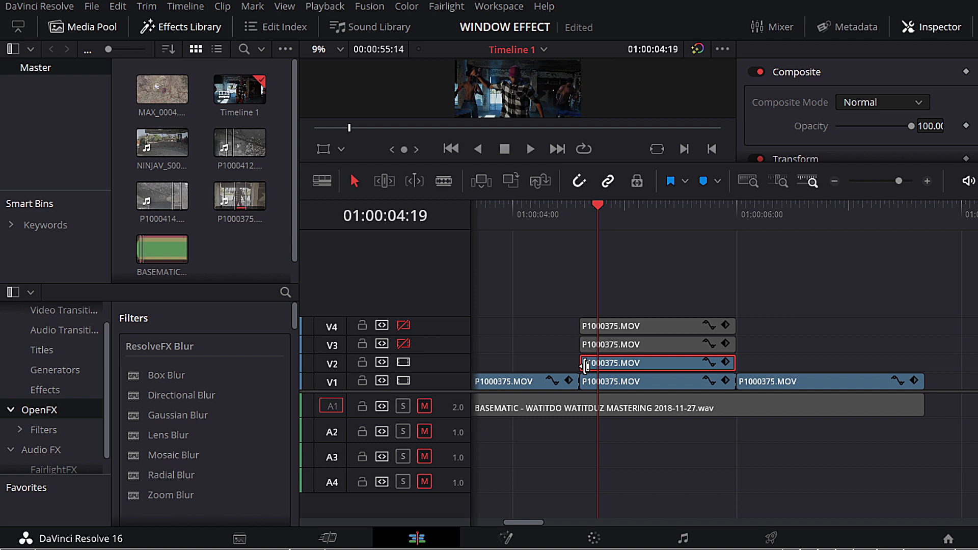
drag(585, 366, 599, 365)
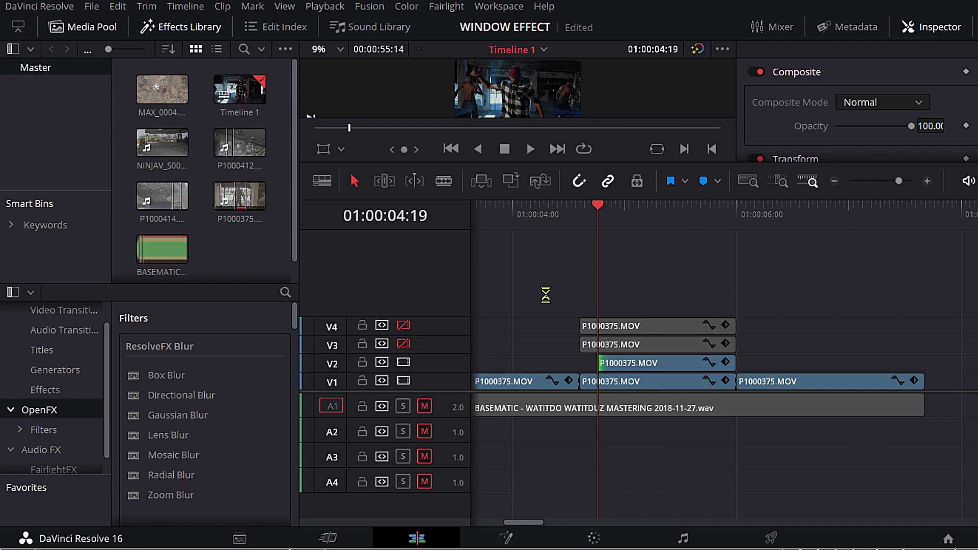
- Re-enable V3 and trim the V3 and V4 copies to start progressively later
click(404, 344)
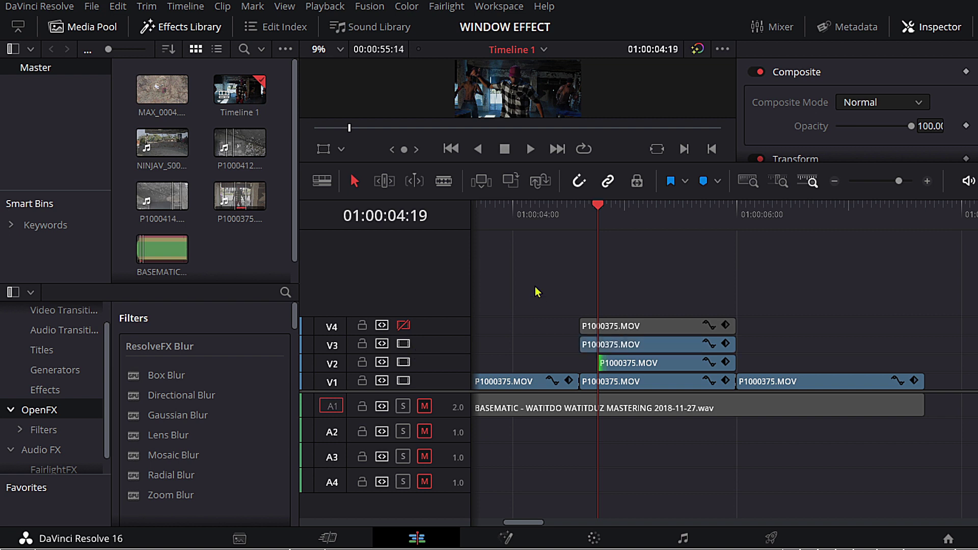
key(Right)
key(Right)
key(Right)
key(Right)
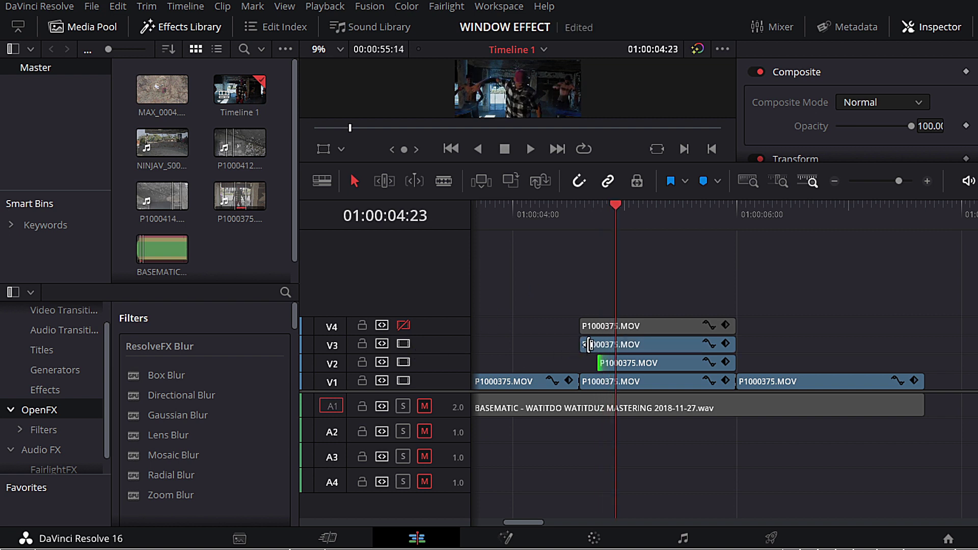
drag(590, 345, 617, 345)
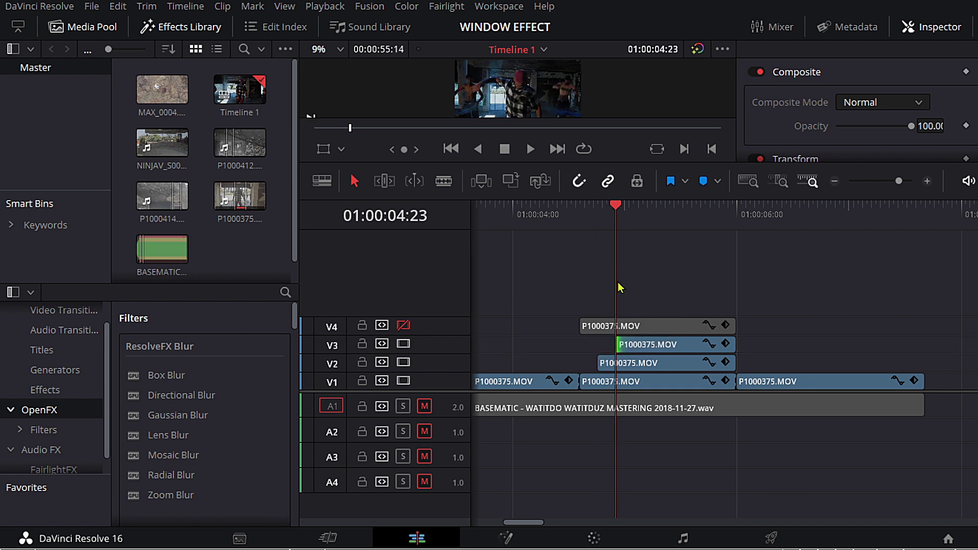
key(Right)
key(Right)
key(Right)
key(Right)
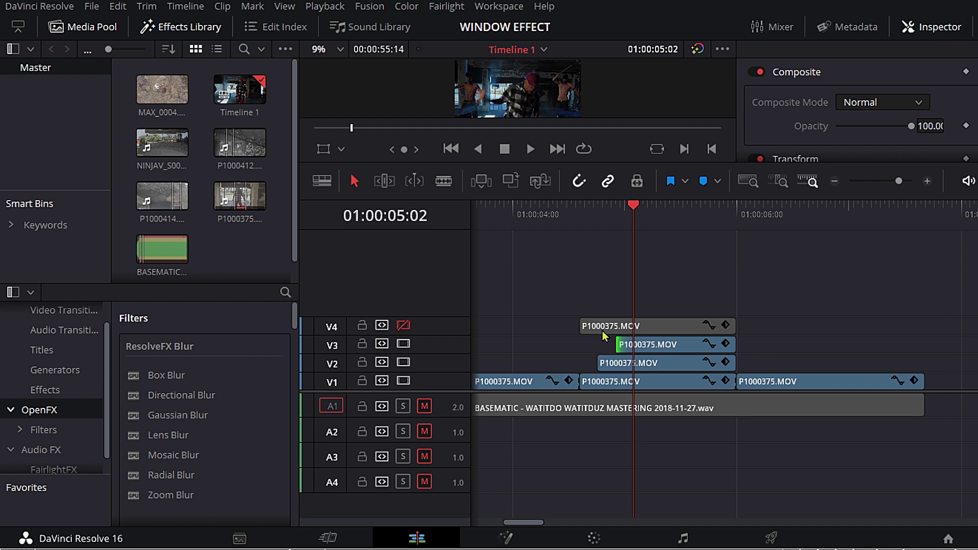
drag(582, 326, 645, 332)
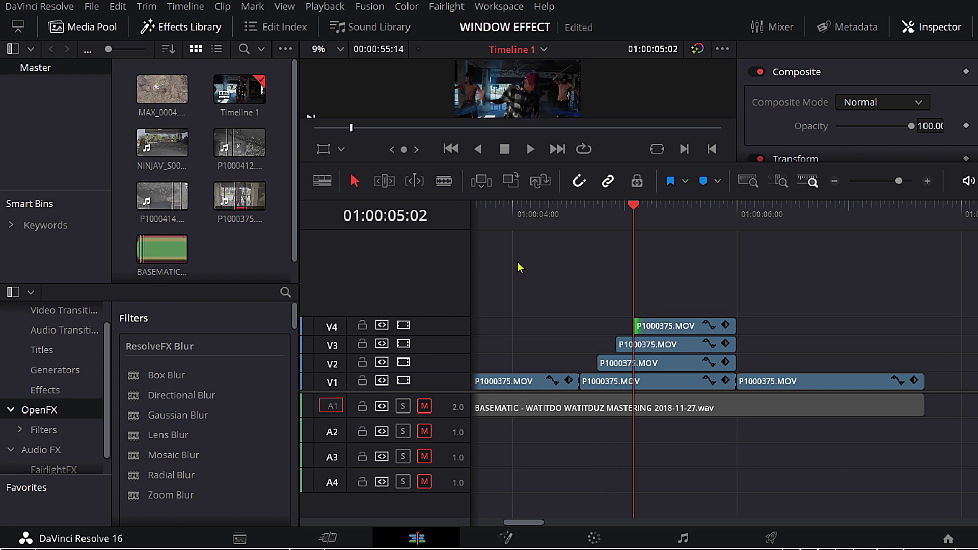
drag(641, 214, 731, 236)
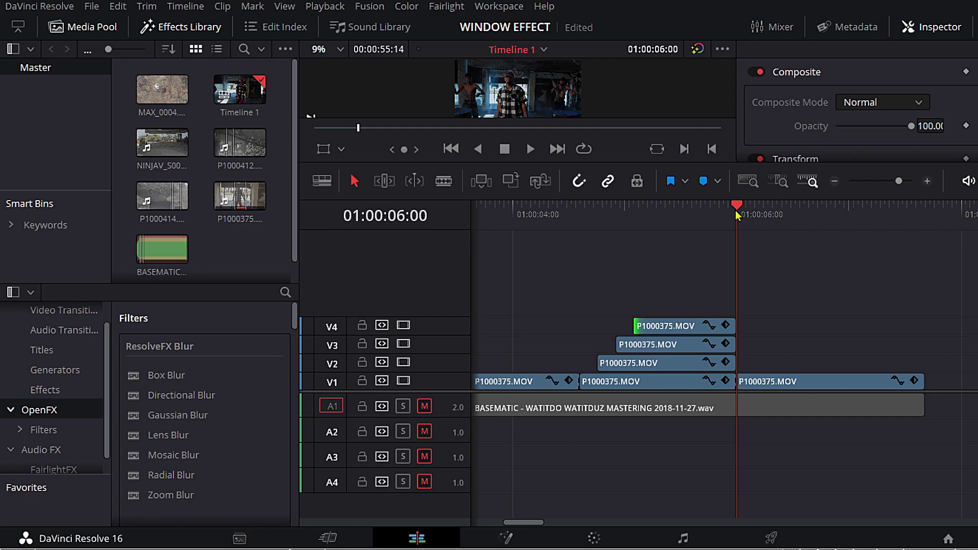
- Trim the ends of the V2, V3 (4 frames) and V4 (8 frames) copies in staggered steps
key(Left)
key(Left)
key(Left)
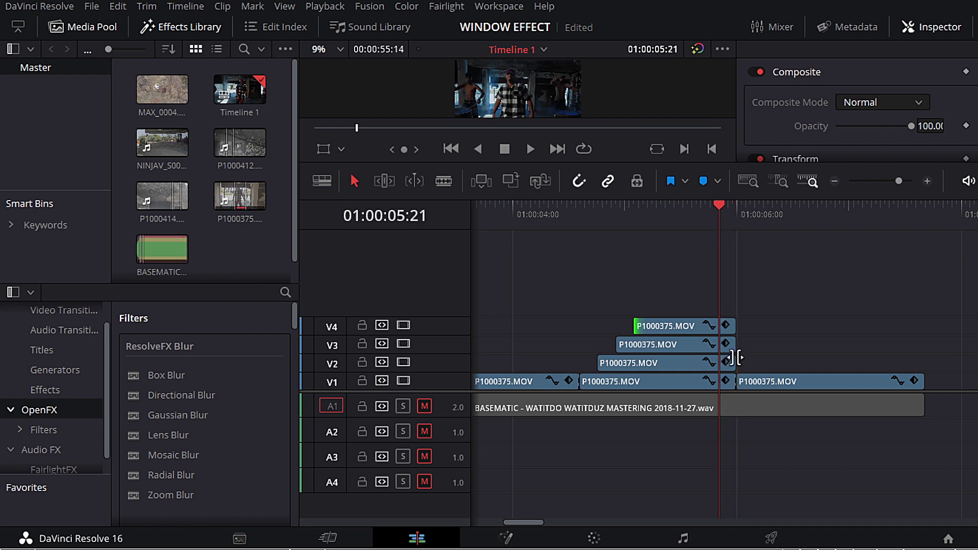
drag(736, 363, 729, 365)
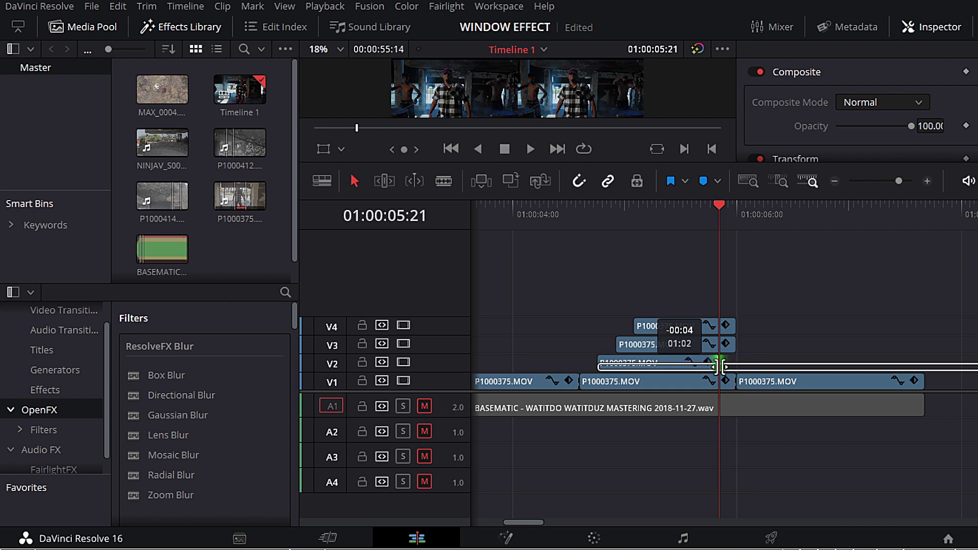
drag(717, 366, 719, 366)
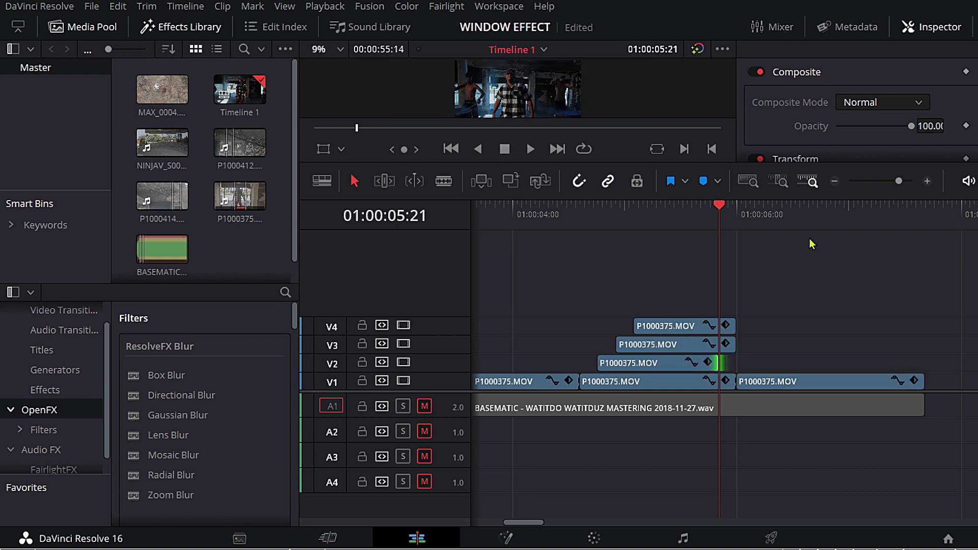
key(Left)
key(Left)
key(Left)
key(Left)
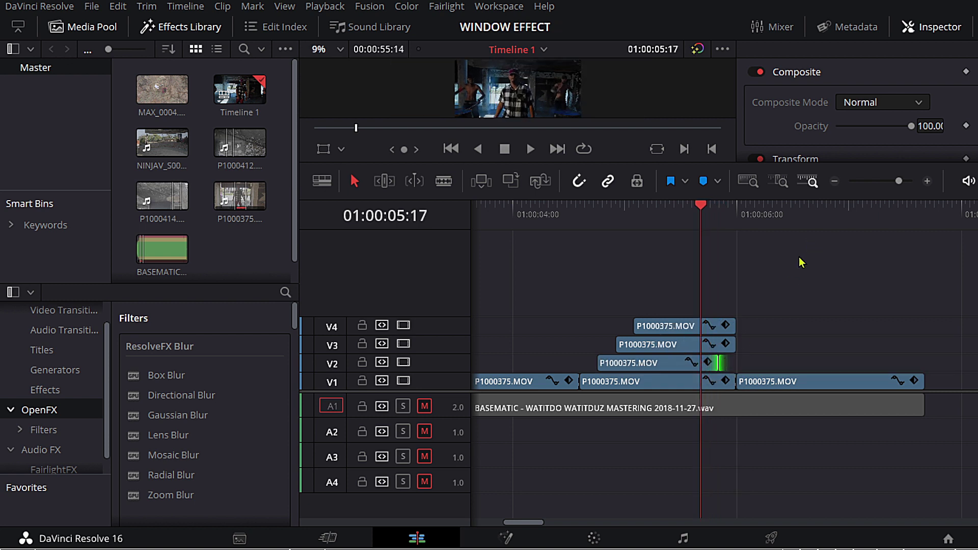
drag(734, 345, 705, 345)
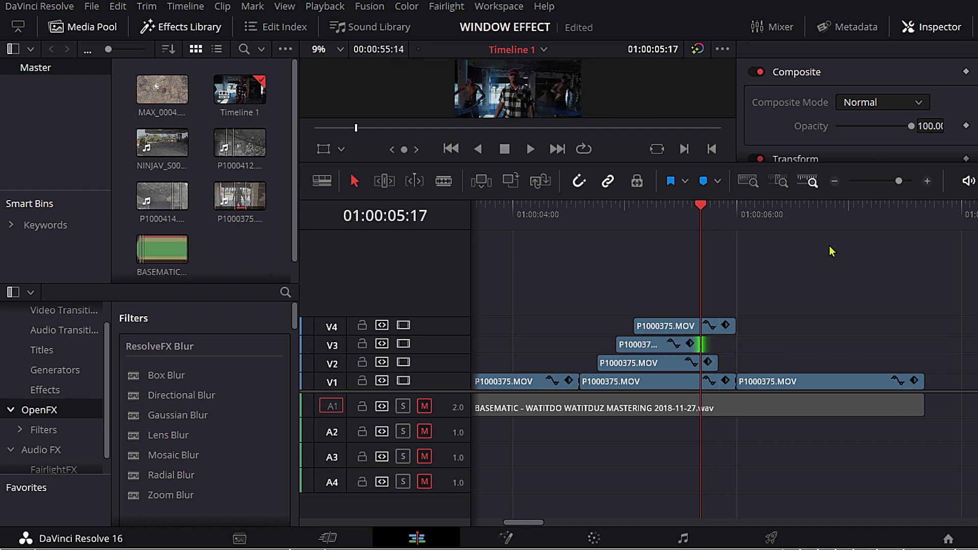
key(Left)
key(Left)
key(Left)
key(Left)
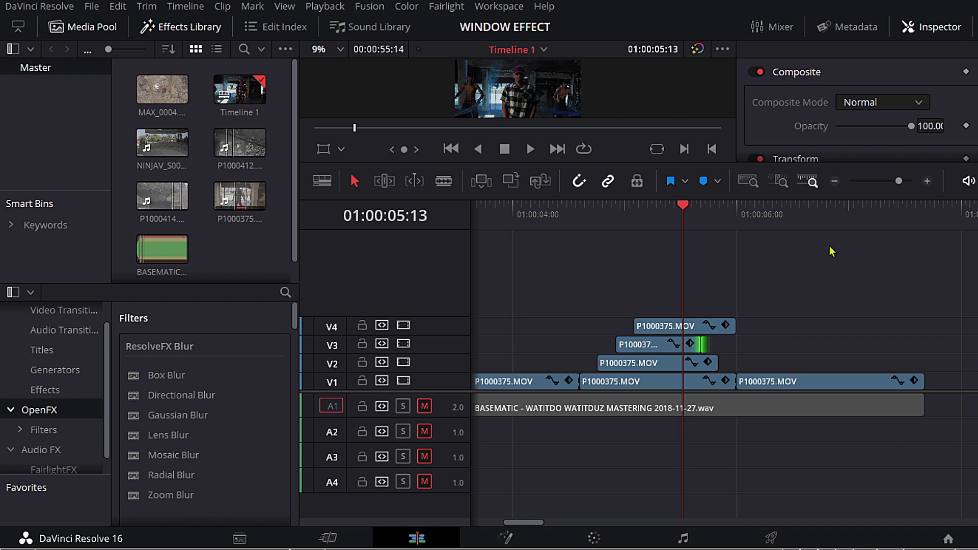
drag(736, 328, 685, 334)
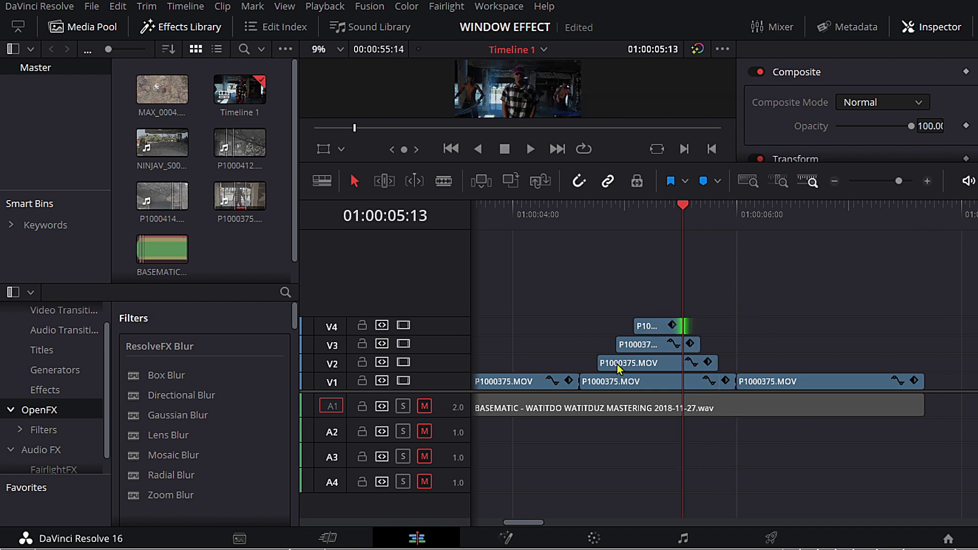
- Save the project and enlarge the preview to judge the effect
key(ctrl+s)
drag(632, 219, 595, 227)
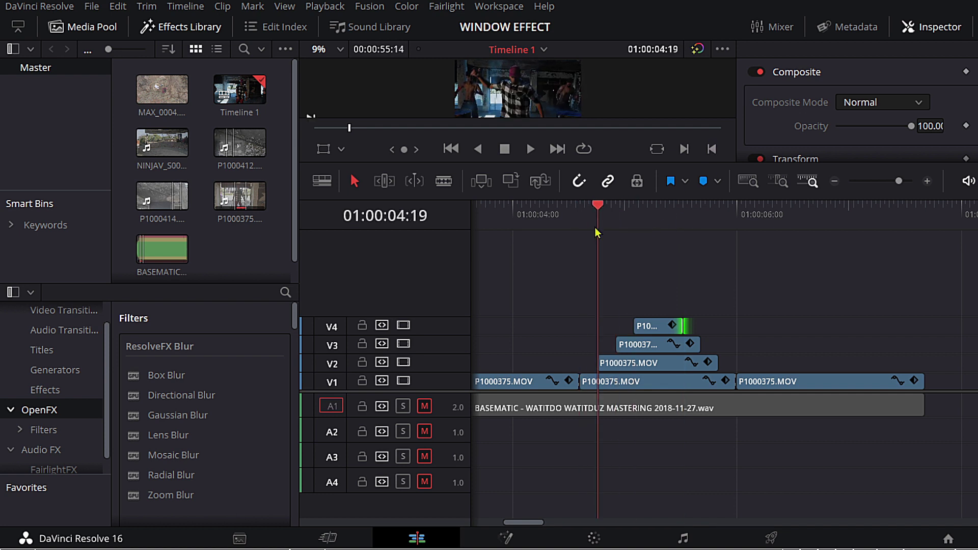
drag(629, 163, 602, 328)
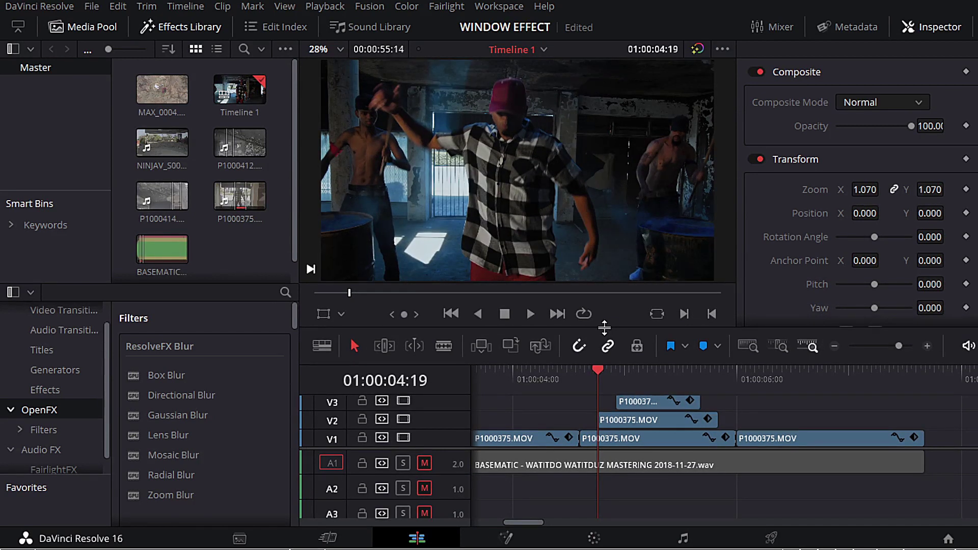
- Set the V2 copy's Transform Zoom to 0.650 for a smaller inset frame
click(634, 426)
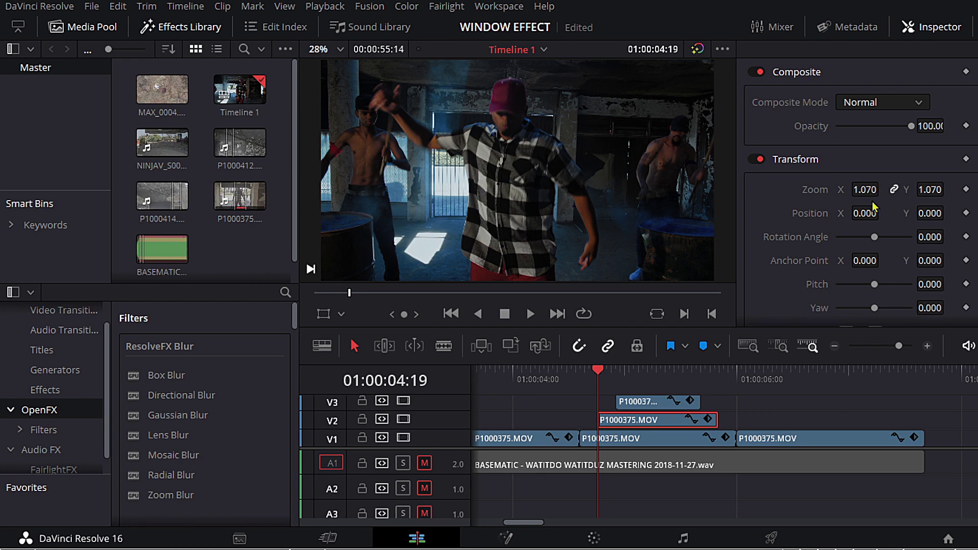
drag(872, 189, 883, 190)
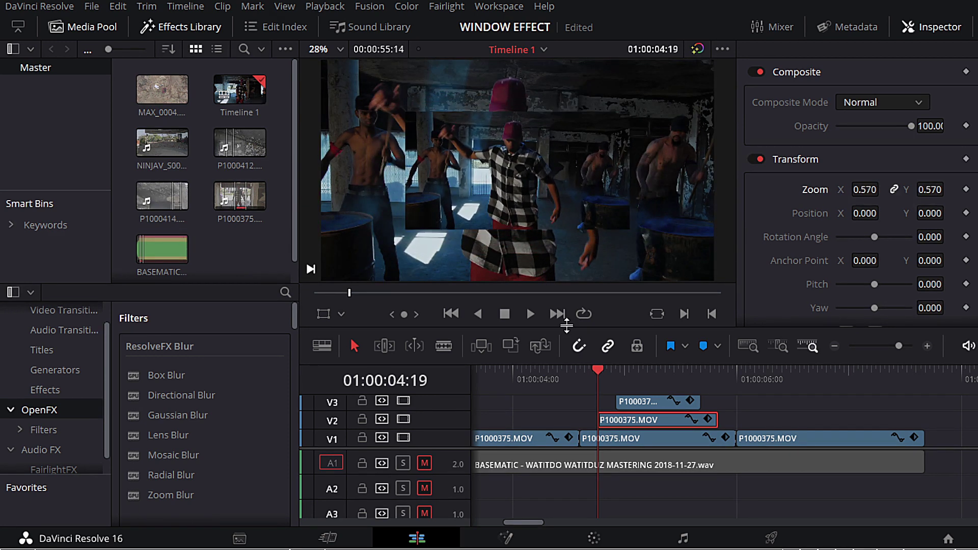
drag(571, 328, 540, 415)
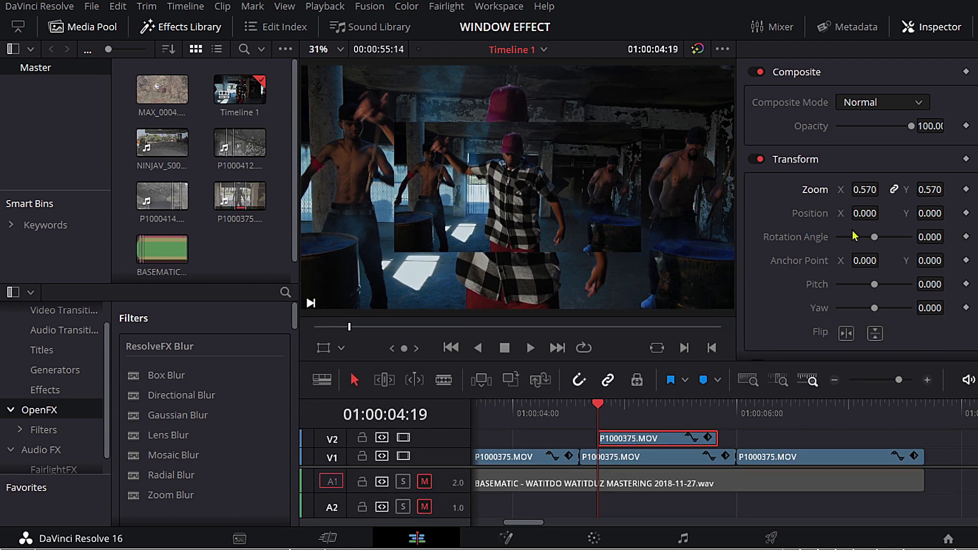
drag(860, 191, 883, 190)
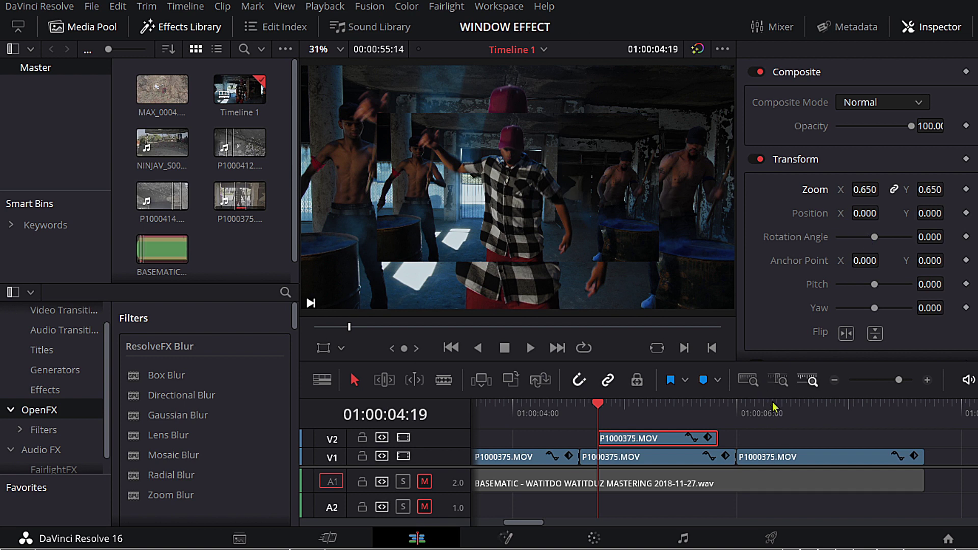
- Set the V3 copy's Transform Zoom to 0.400
scroll(815, 432, up, 2)
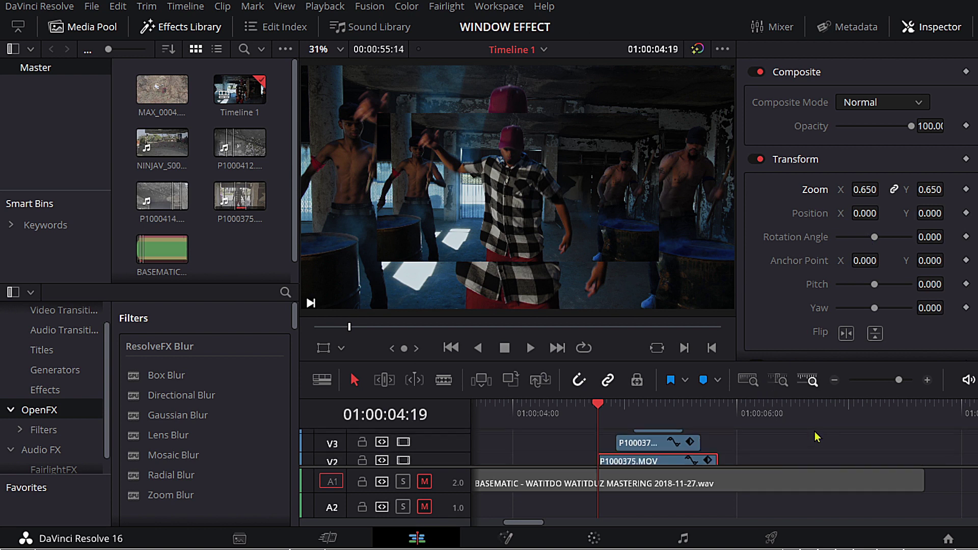
click(643, 445)
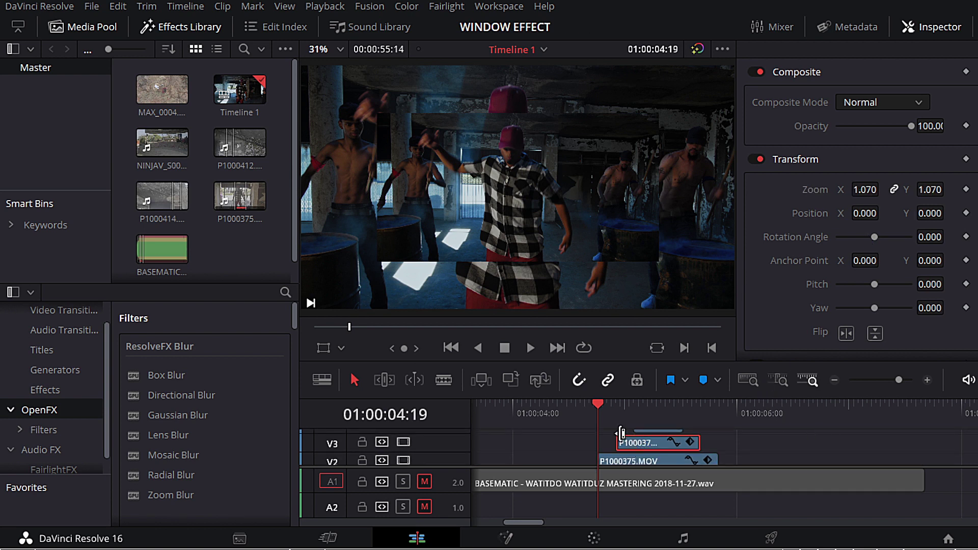
click(615, 405)
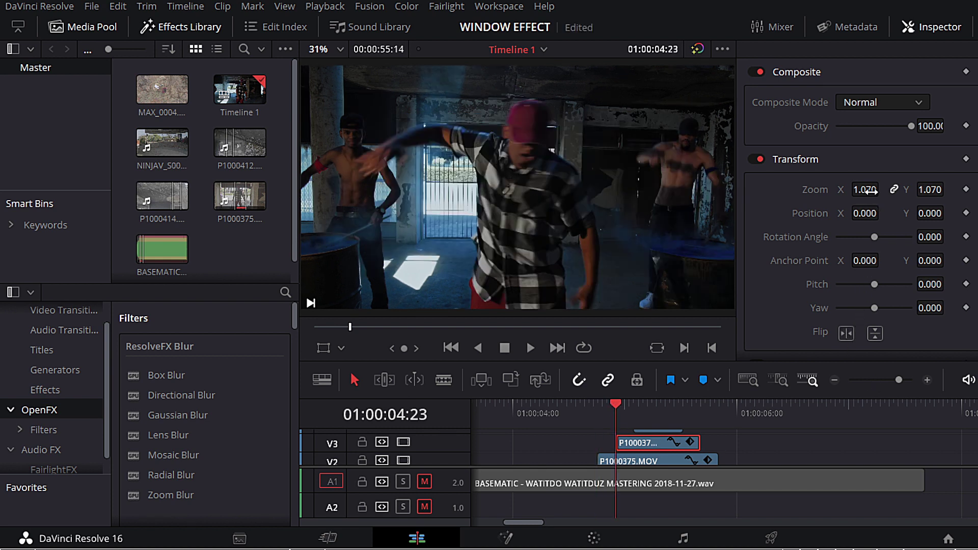
drag(870, 190, 810, 190)
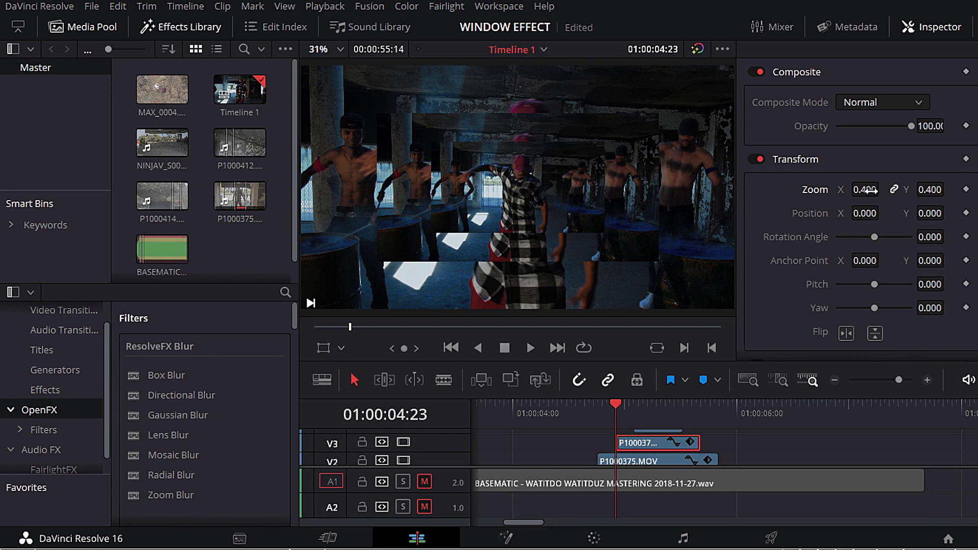
- Select the V4 copy of the clip on the timeline
scroll(786, 458, up, 2)
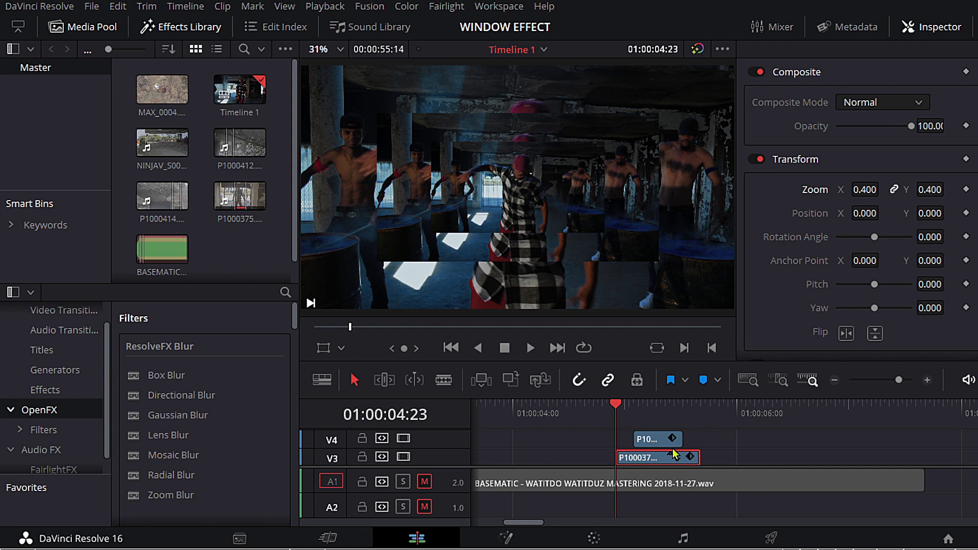
click(653, 443)
click(634, 410)
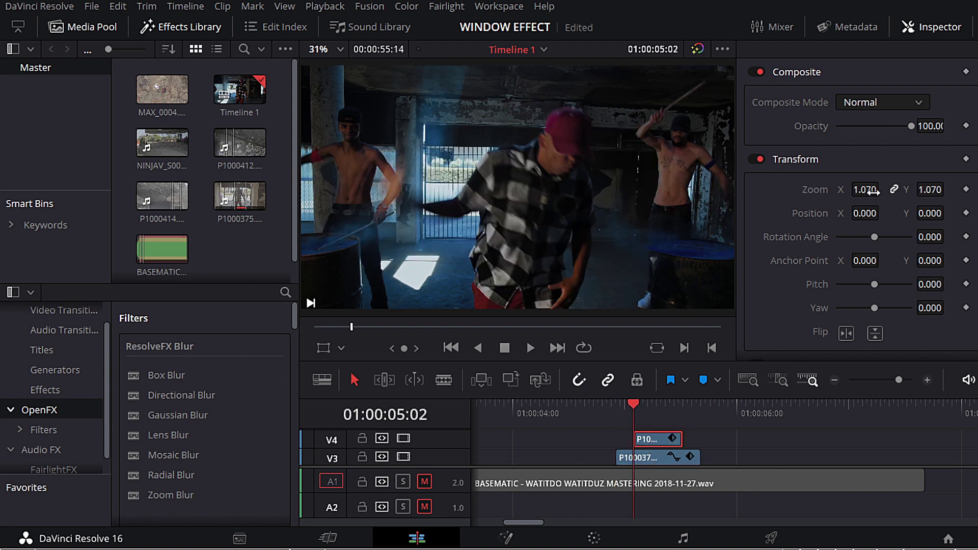
- Set the V4 copy's Transform Zoom to 0.220
drag(874, 191, 830, 191)
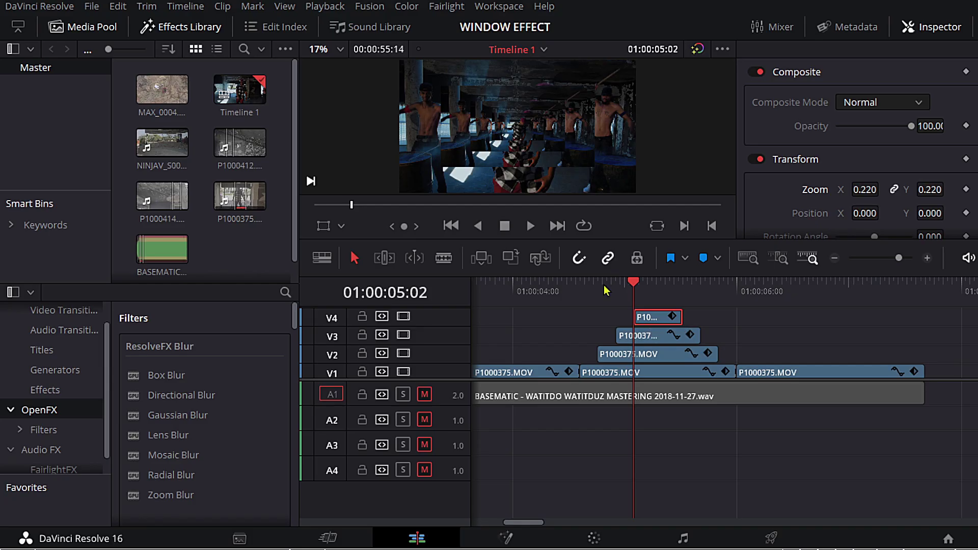
- Scrub the playhead to preview the nested frames at several points
drag(636, 288, 549, 288)
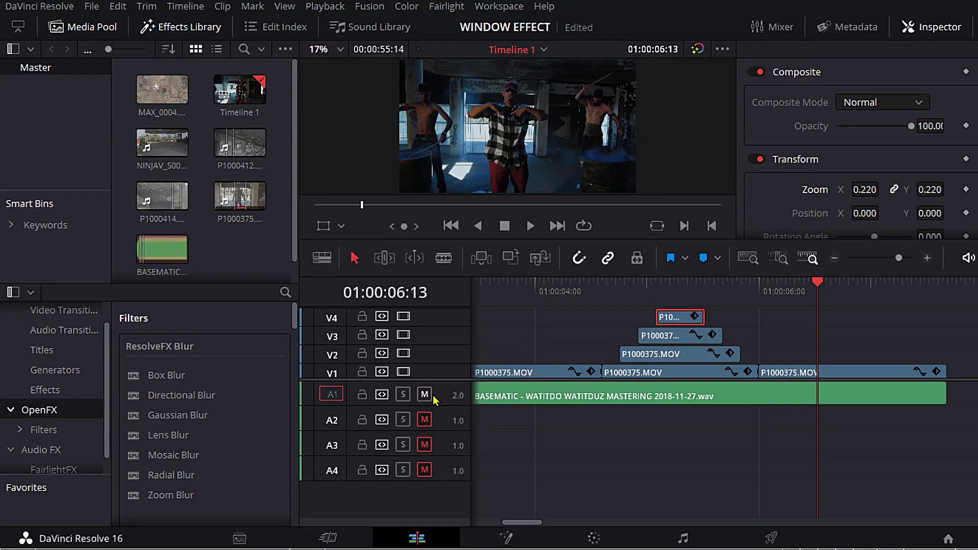
click(621, 285)
click(580, 288)
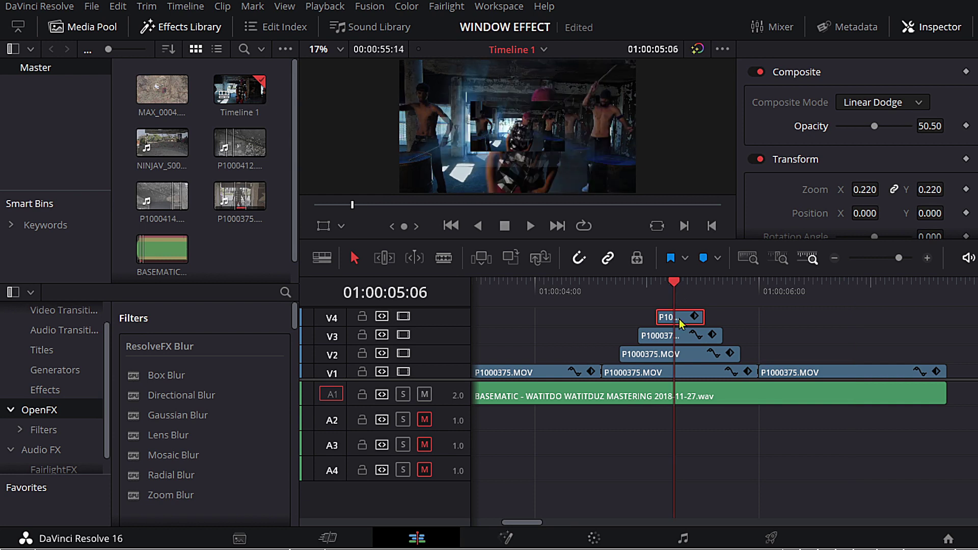
- Undo the V4 and V2 copies' blend mode and opacity changes back to Normal, 100
key(ctrl+z)
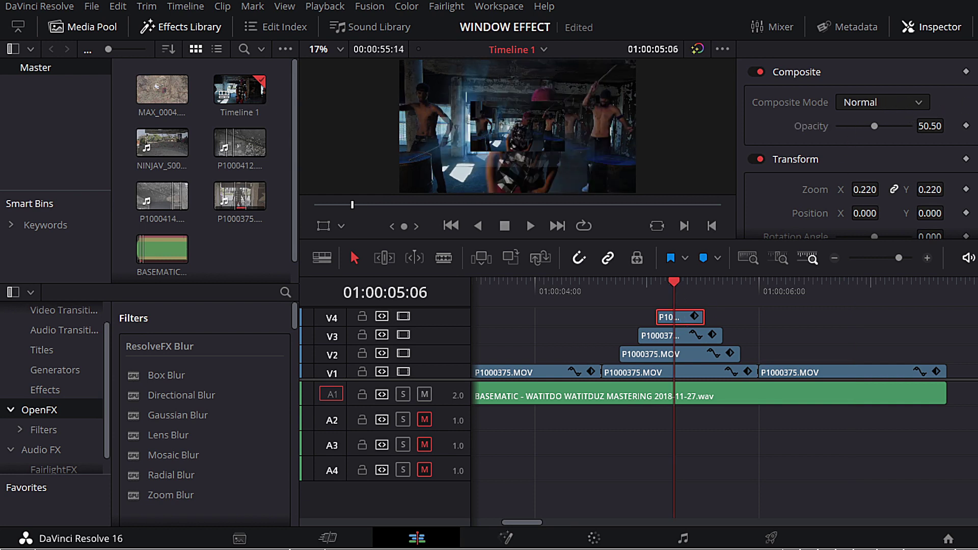
key(ctrl+z)
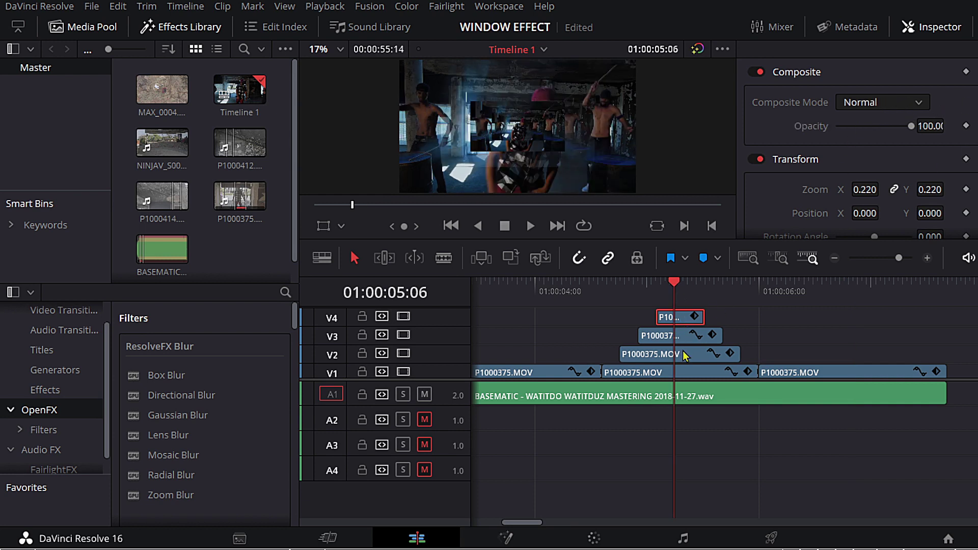
click(686, 355)
key(ctrl+z)
key(ctrl+z)
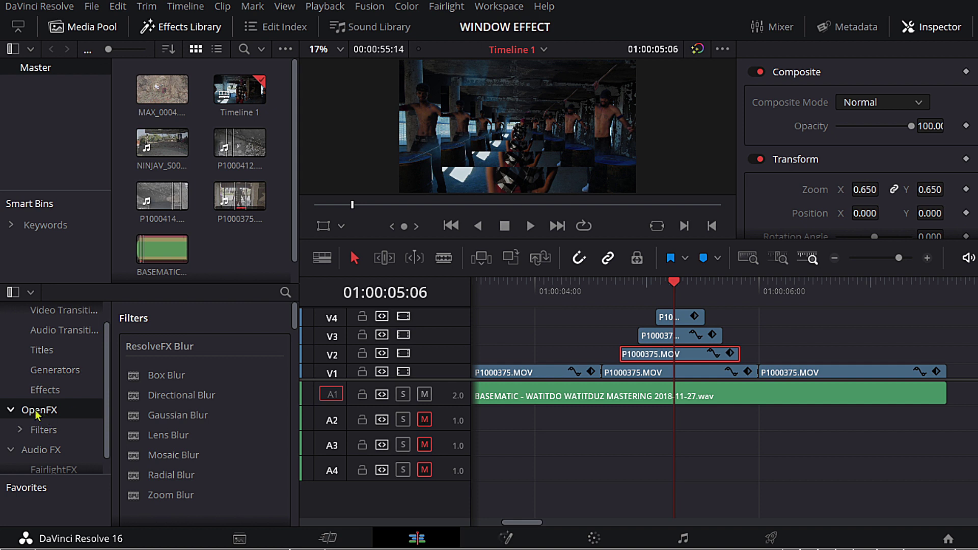
- Apply the ResolveFX Camera Shake effect to the V4 and V2 copies
scroll(197, 411, down, 10)
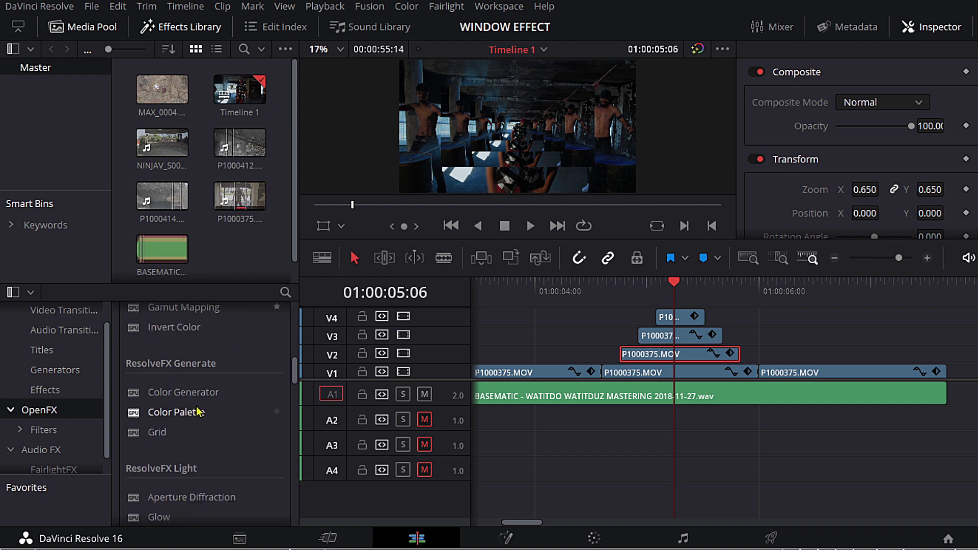
scroll(199, 398, down, 5)
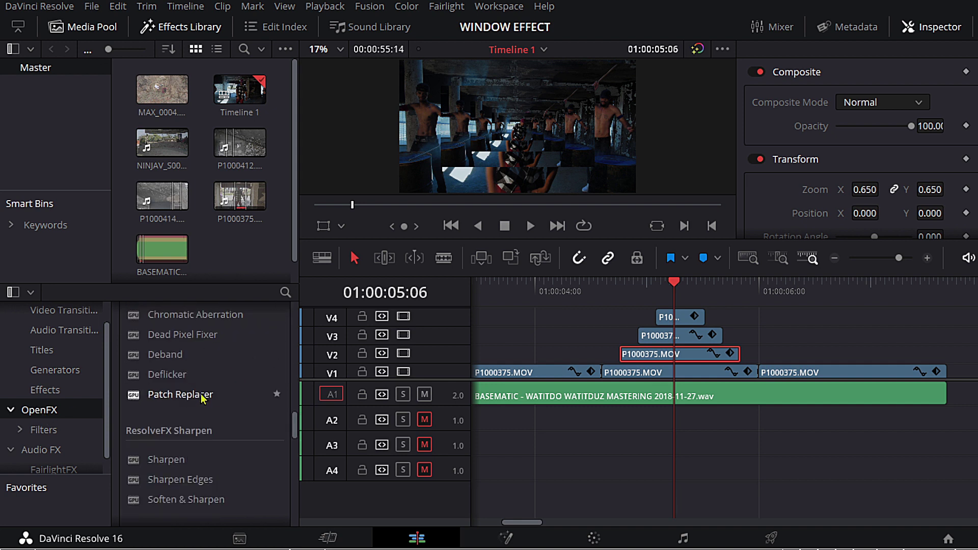
scroll(202, 399, down, 10)
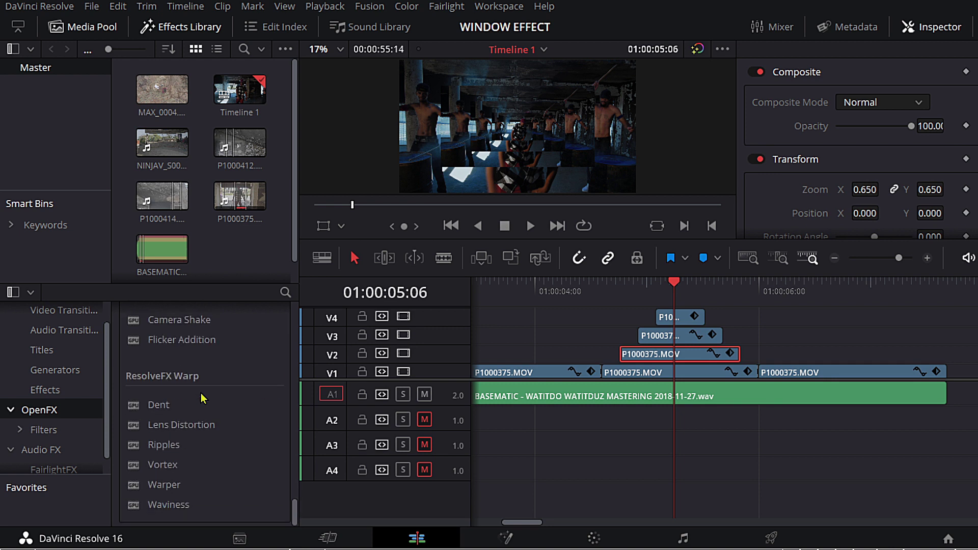
scroll(204, 399, up, 1)
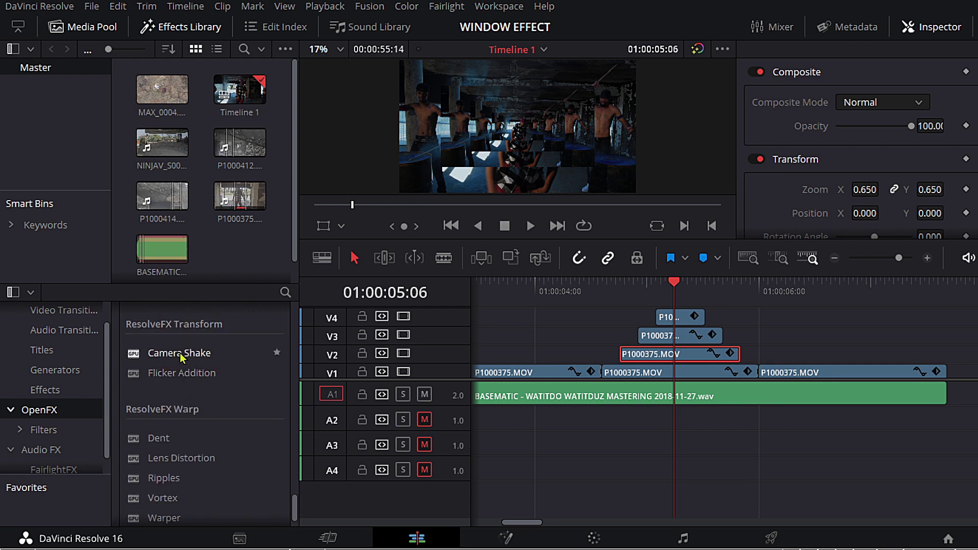
drag(181, 359, 677, 317)
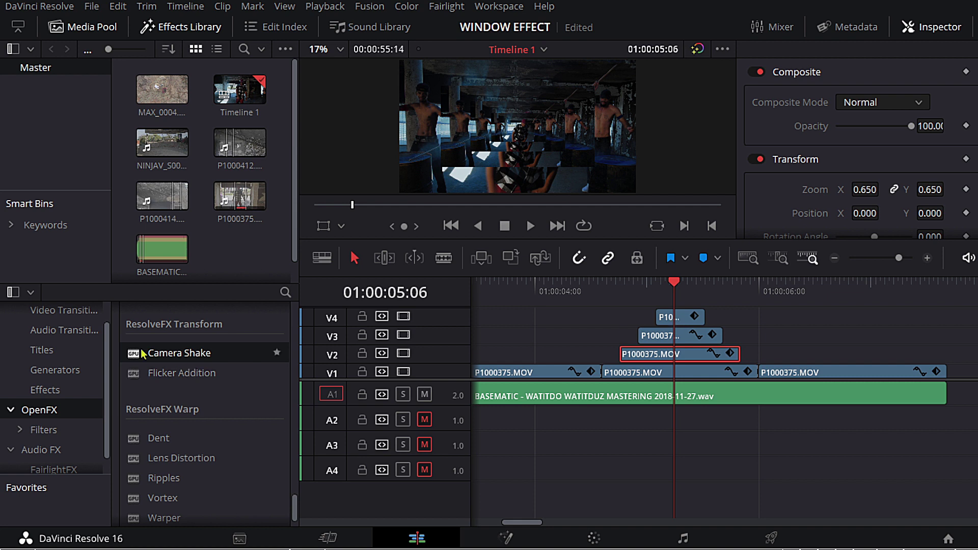
drag(184, 353, 723, 356)
click(637, 355)
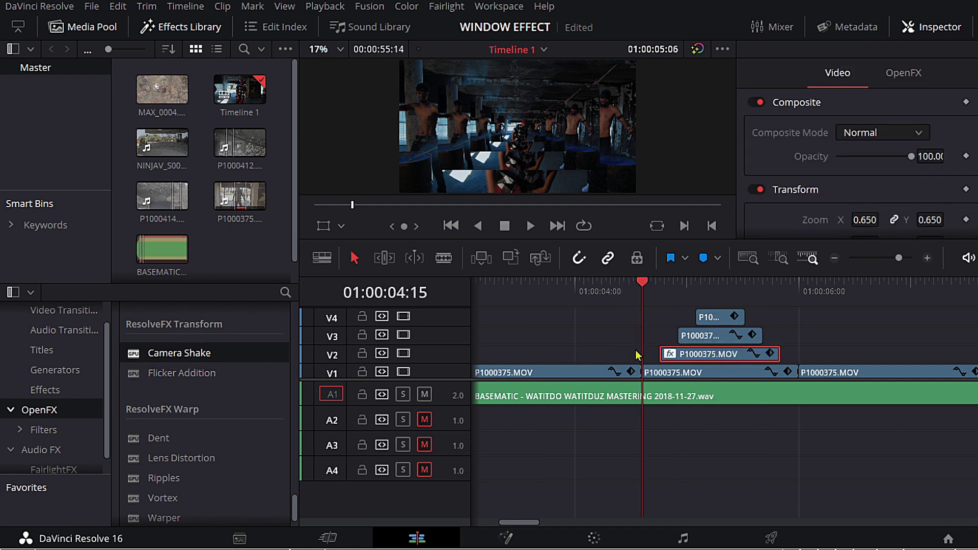